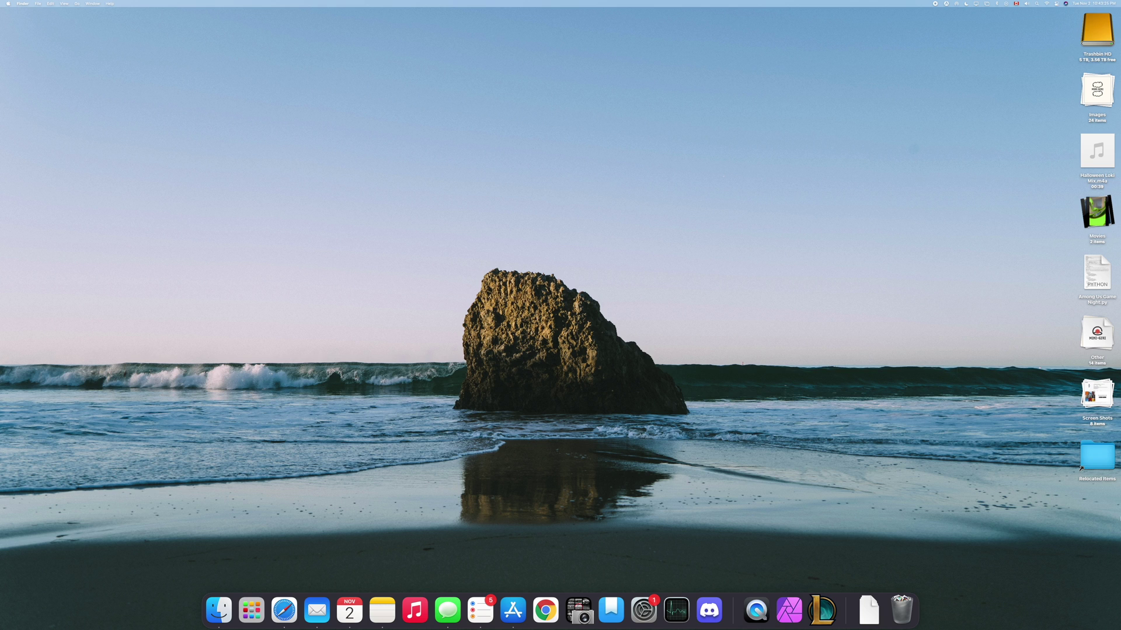
Open Launchpad with F4 and launch League of Legends.
key("F4")
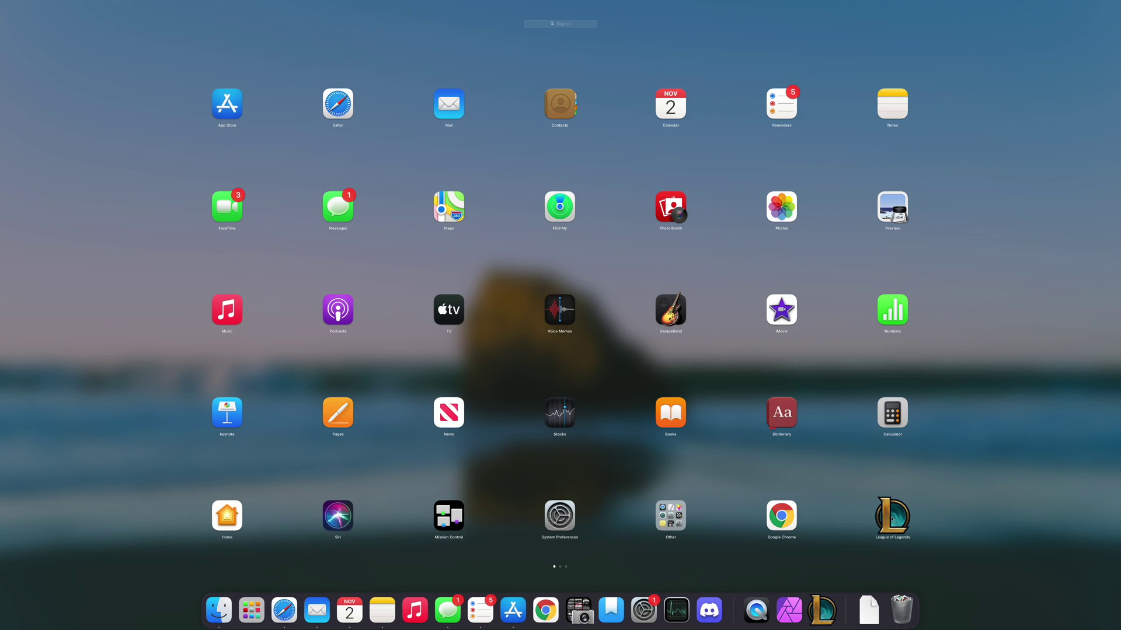
left_click(892, 519)
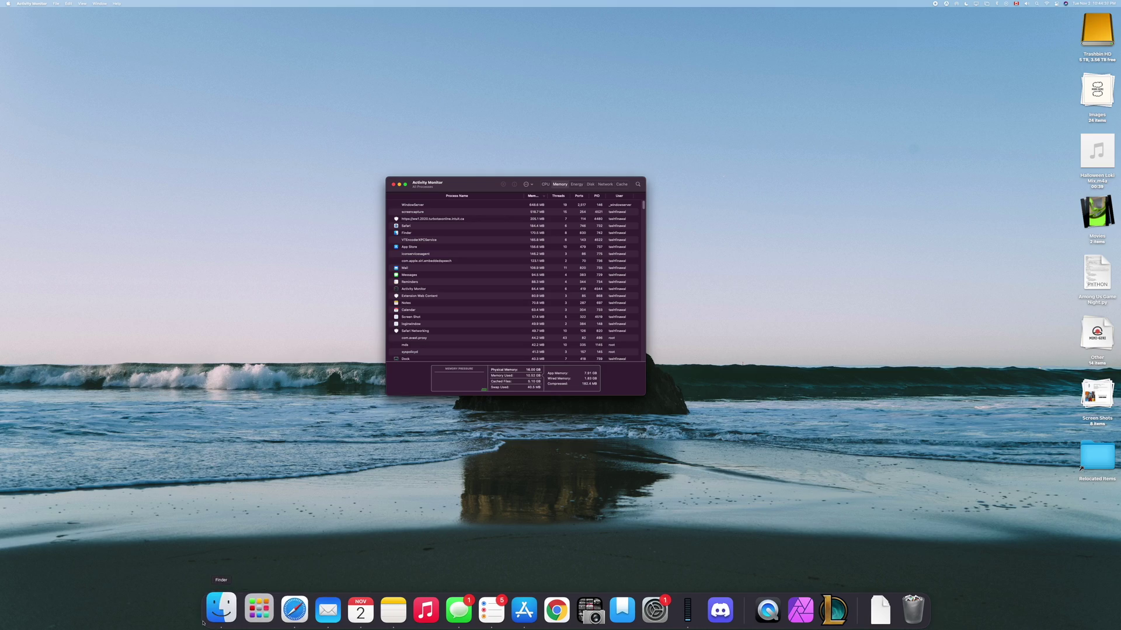
Relaunch League of Legends from Launchpad, then bring up Finder's Dock menu.
left_click(251, 610)
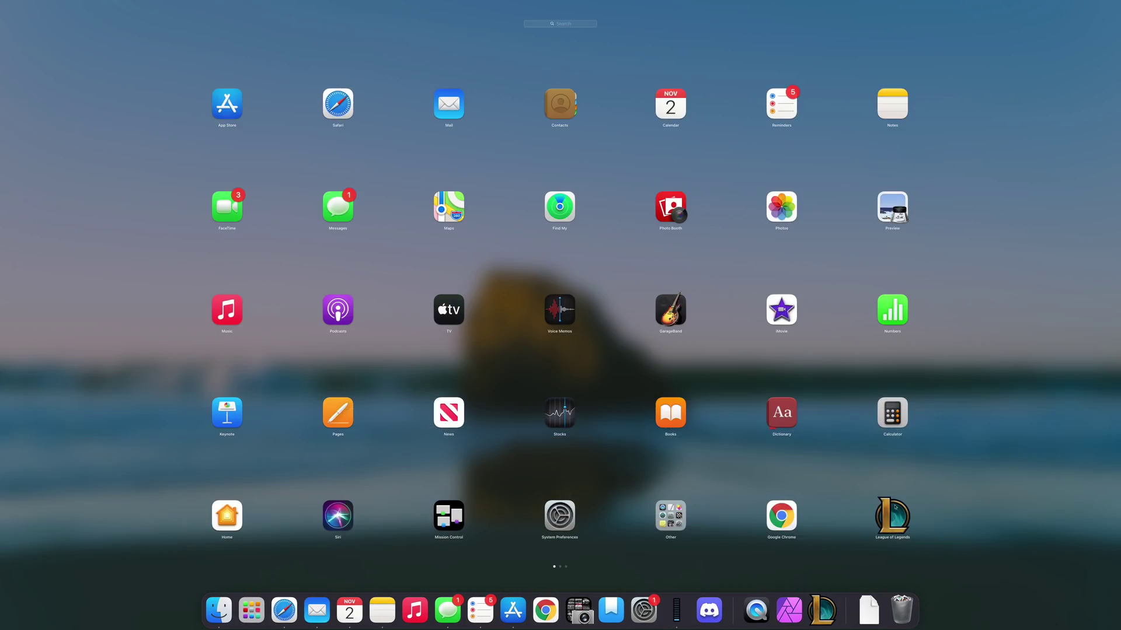
left_click(890, 532)
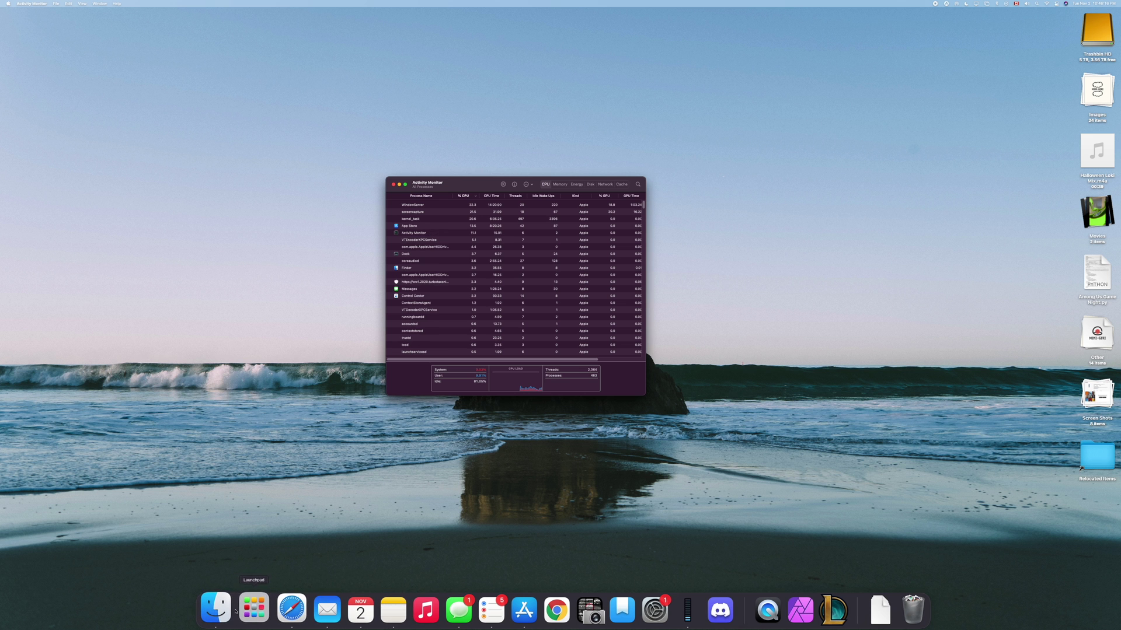
right_click(207, 610)
In a new Finder window, search This Mac for 'riot client' and reveal the app's enclosing folder.
left_click(255, 456)
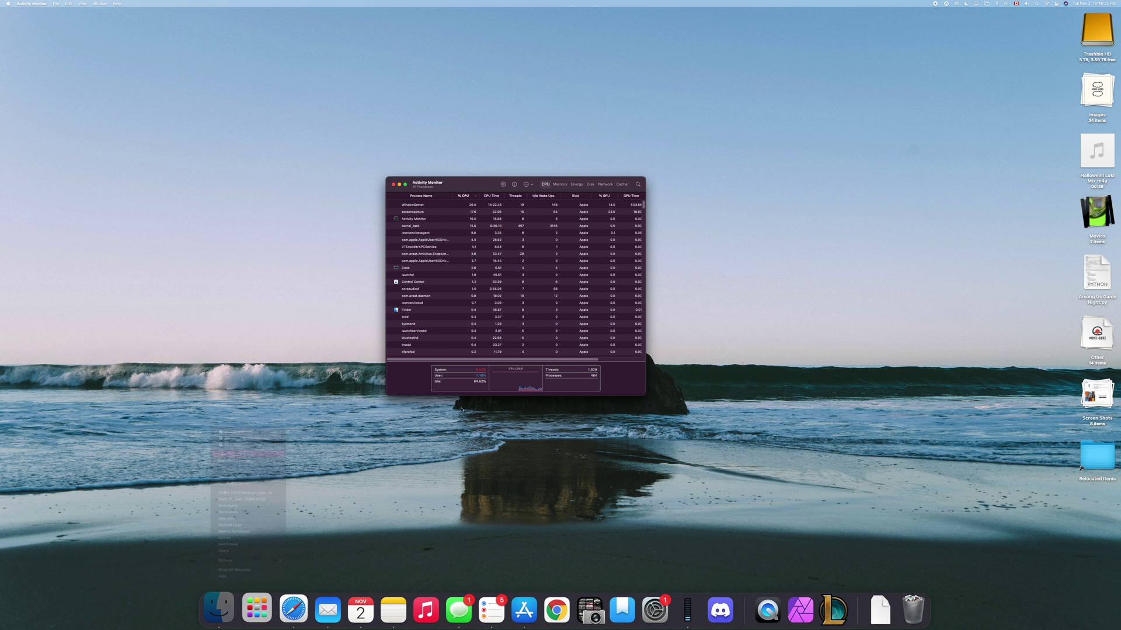
key("super+f")
type("riot client")
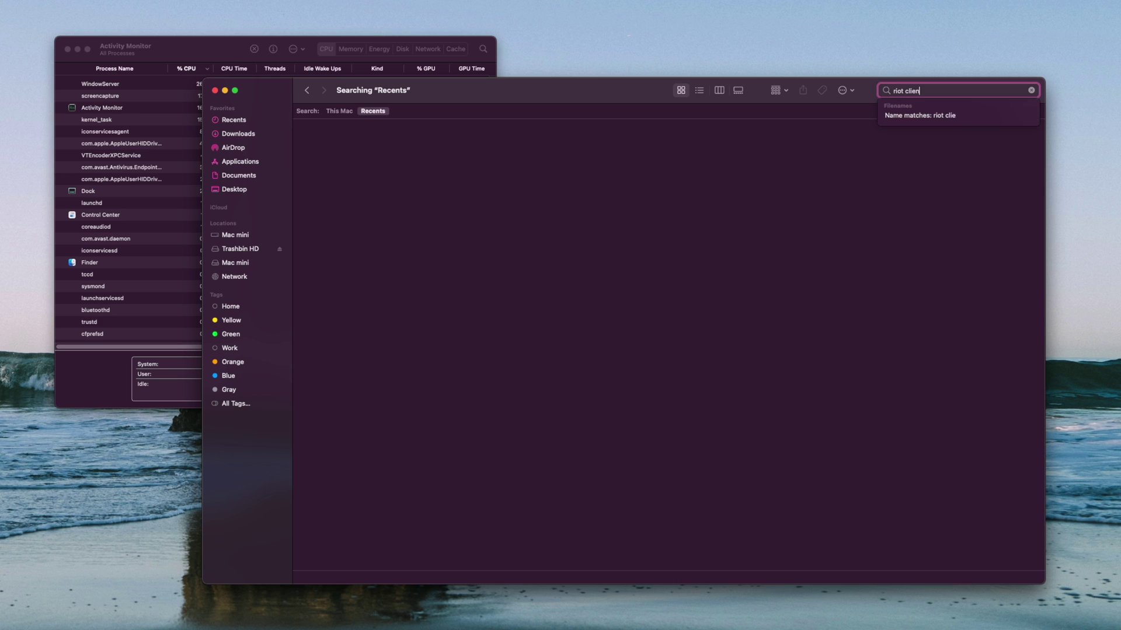
left_click(553, 220)
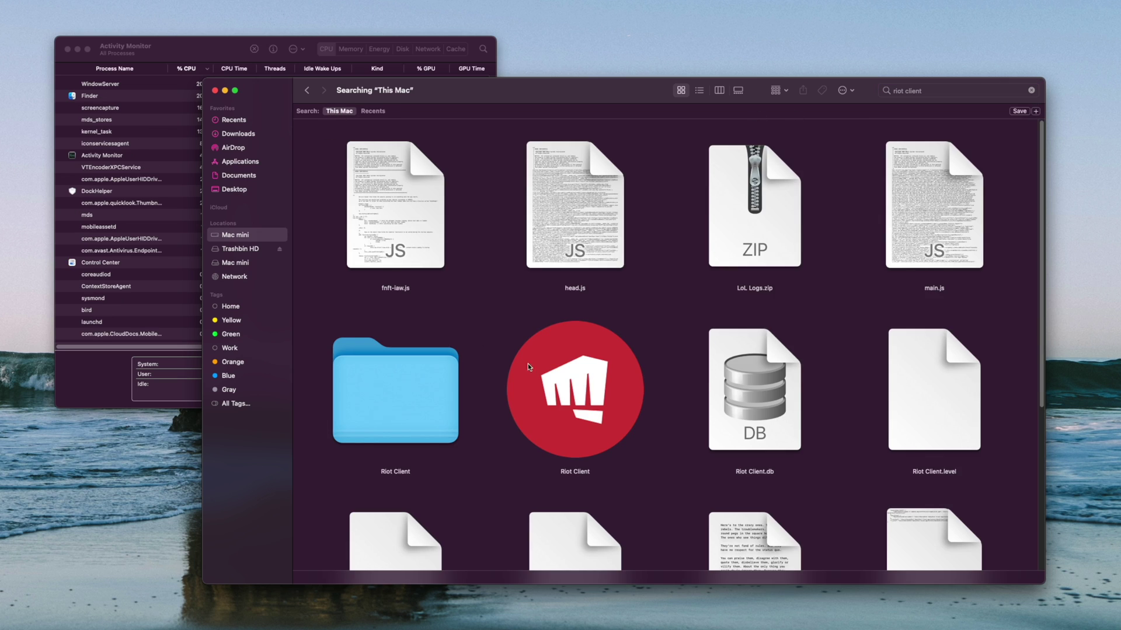
left_click(528, 367)
key("super+r")
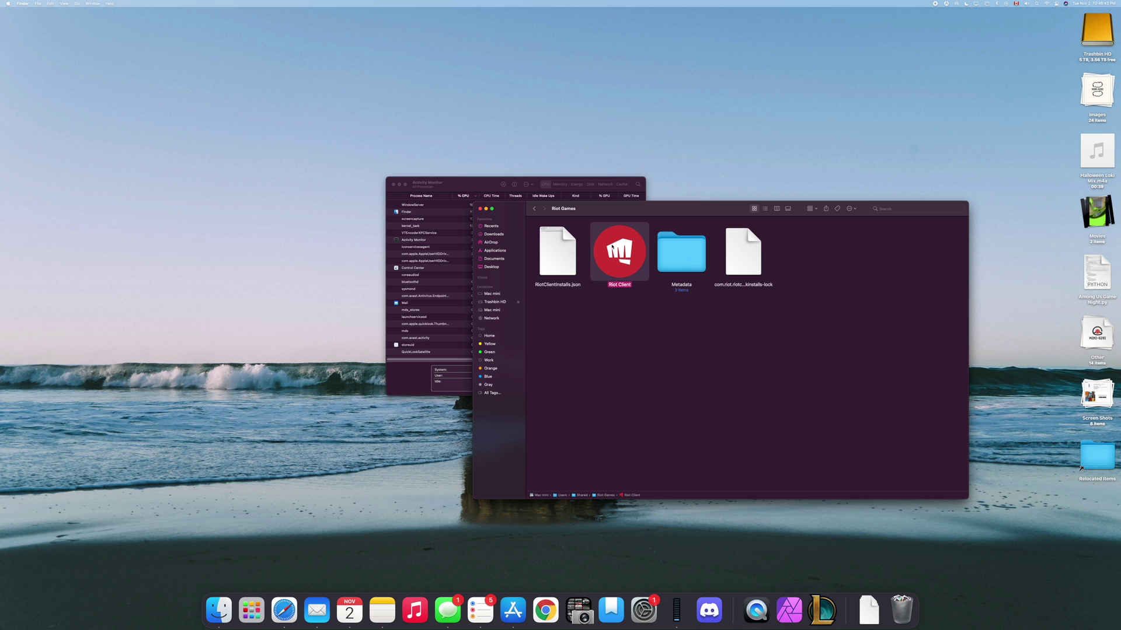
Move Activity Monitor aside, trash the Riot Client app, and open Metadata > Riot Client.
left_click(450, 206)
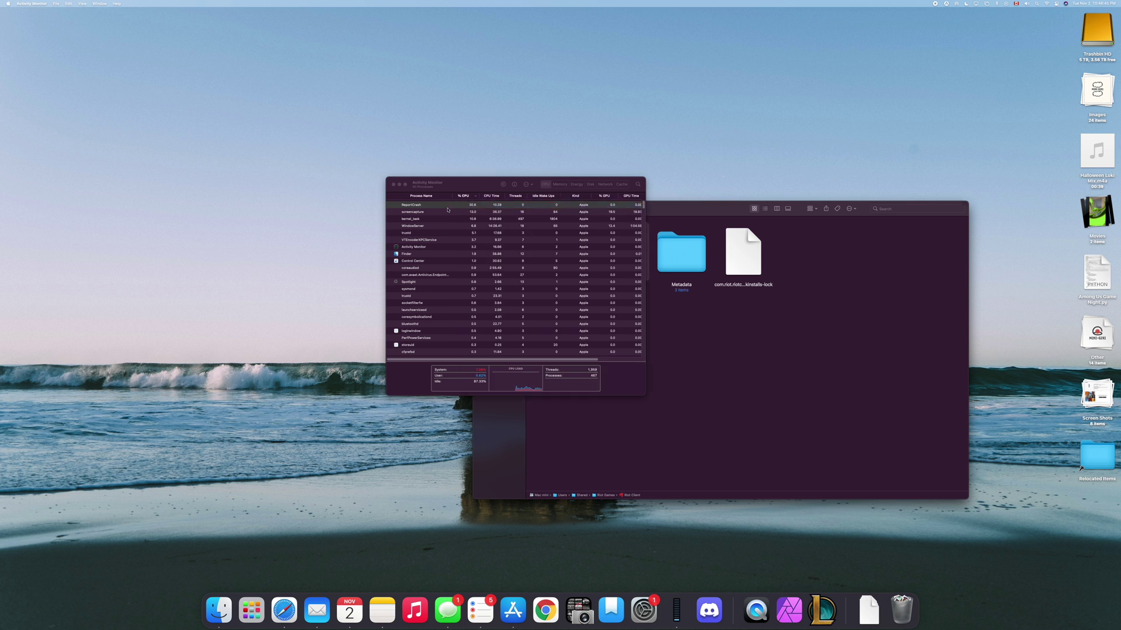
left_click_drag(744, 86, 270, 59)
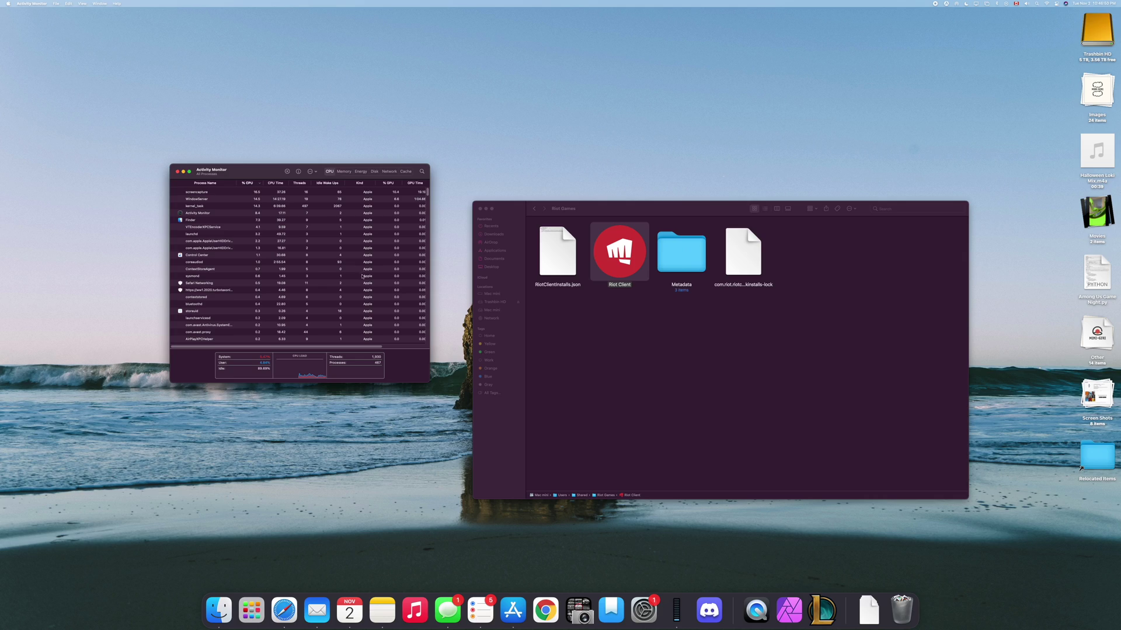
right_click(625, 249)
left_click(645, 268)
double_click(610, 251)
double_click(557, 251)
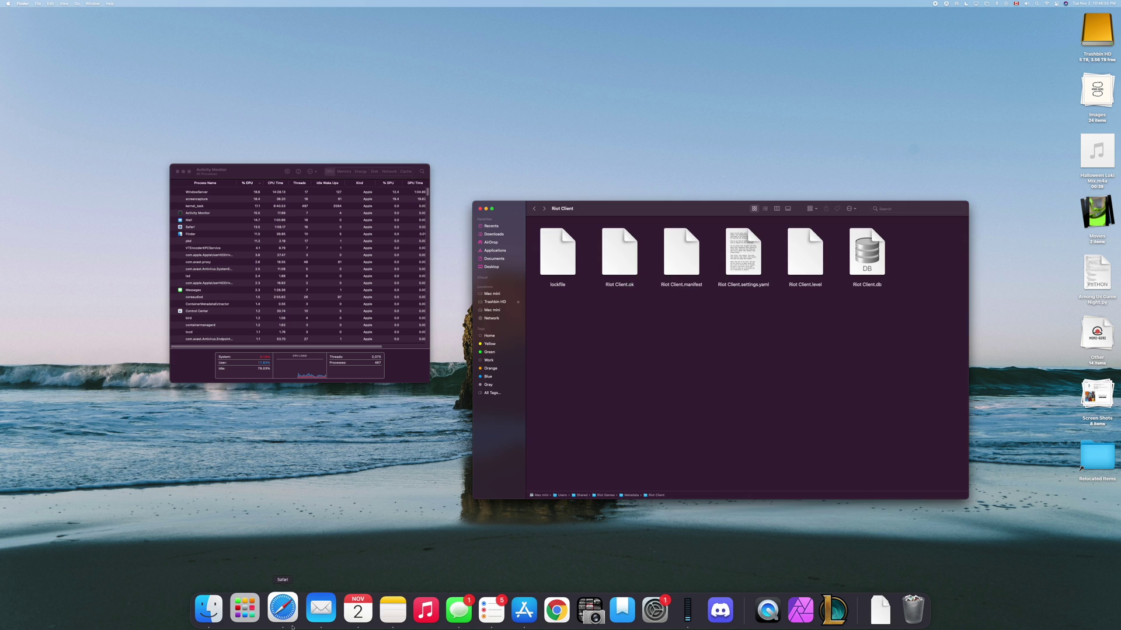
Relaunch League of Legends, close the Riot Client folder window, and choose Restart Now to update.
left_click(250, 617)
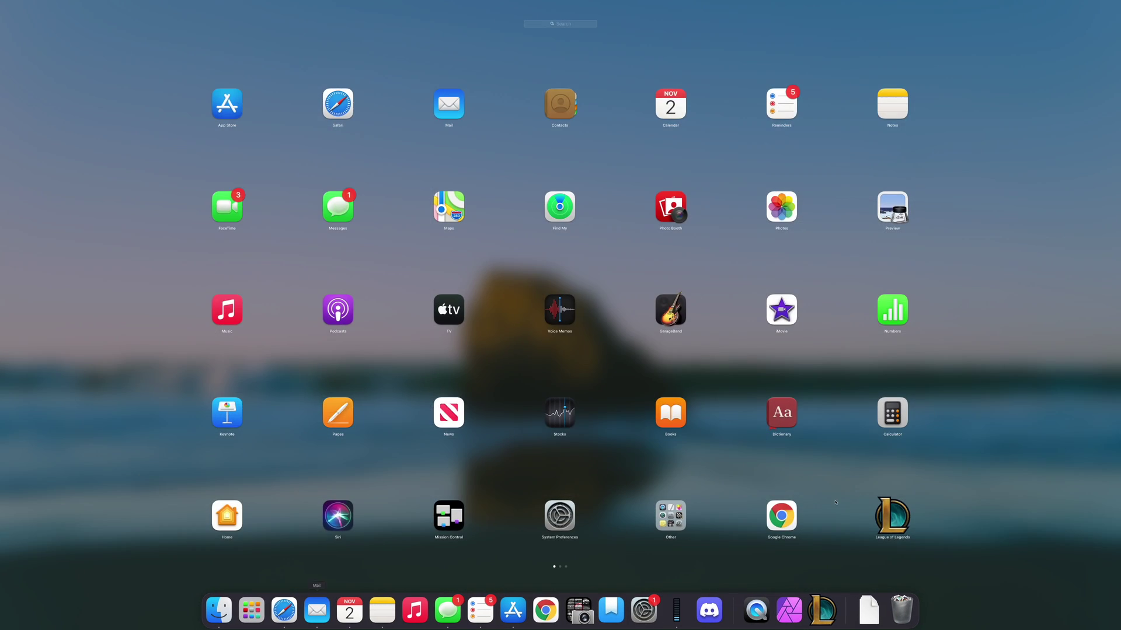
left_click(480, 210)
left_click(479, 208)
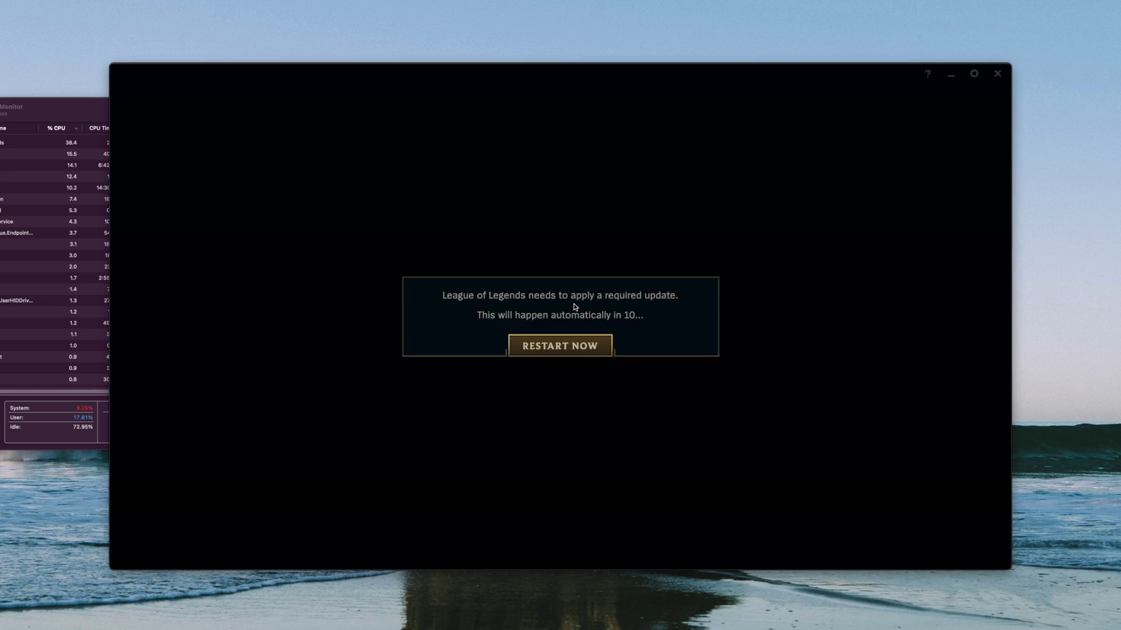
left_click(575, 348)
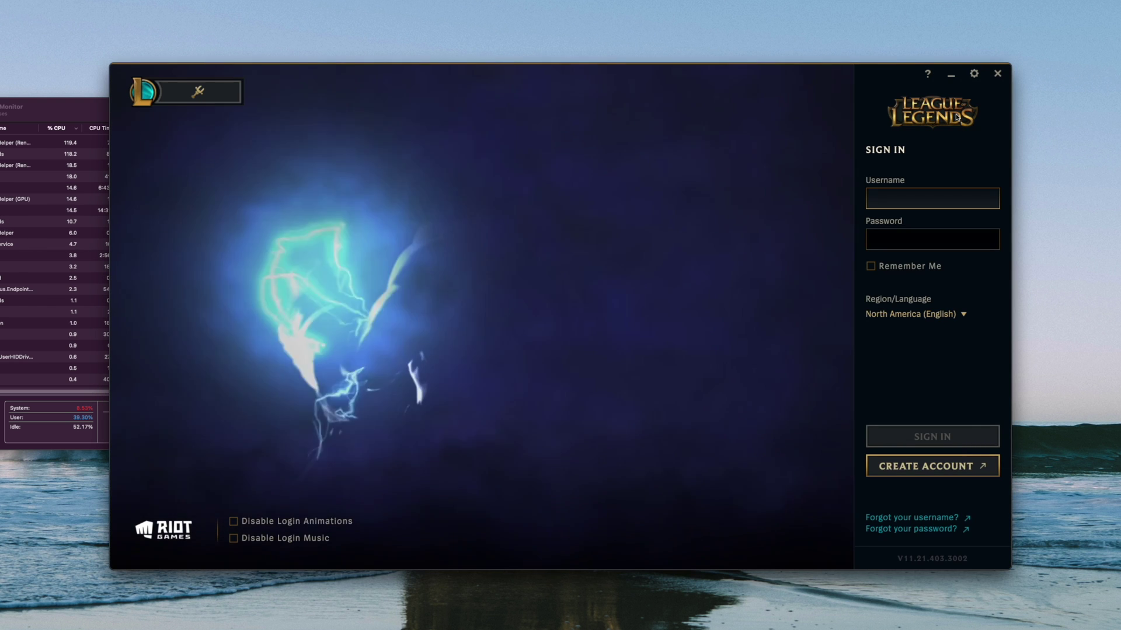
mouse_move(169, 92)
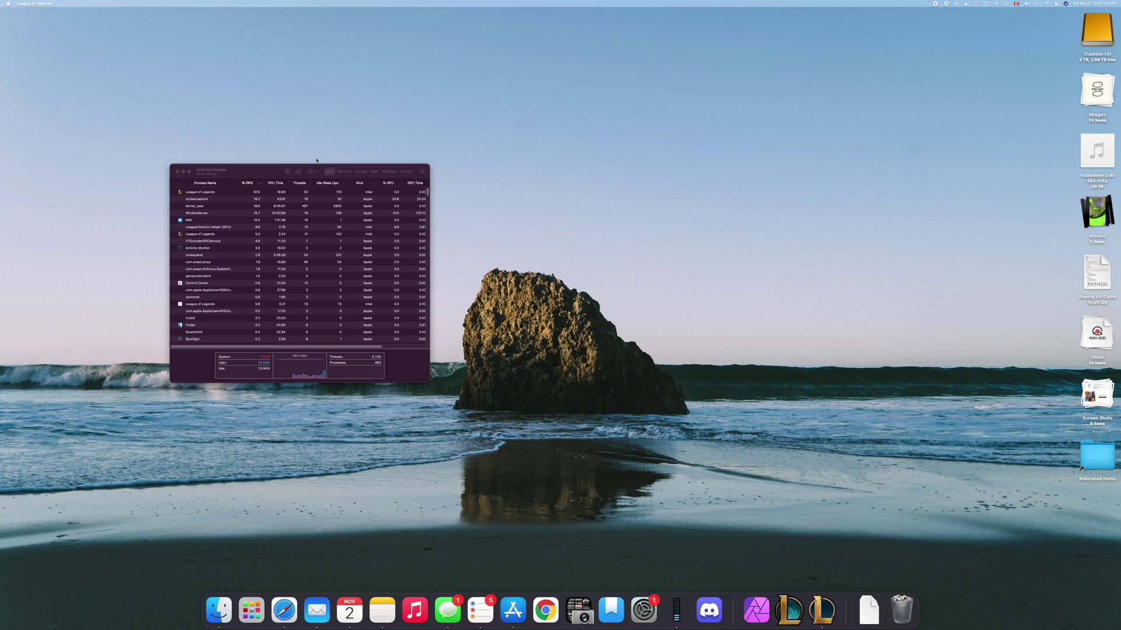
right_click(284, 609)
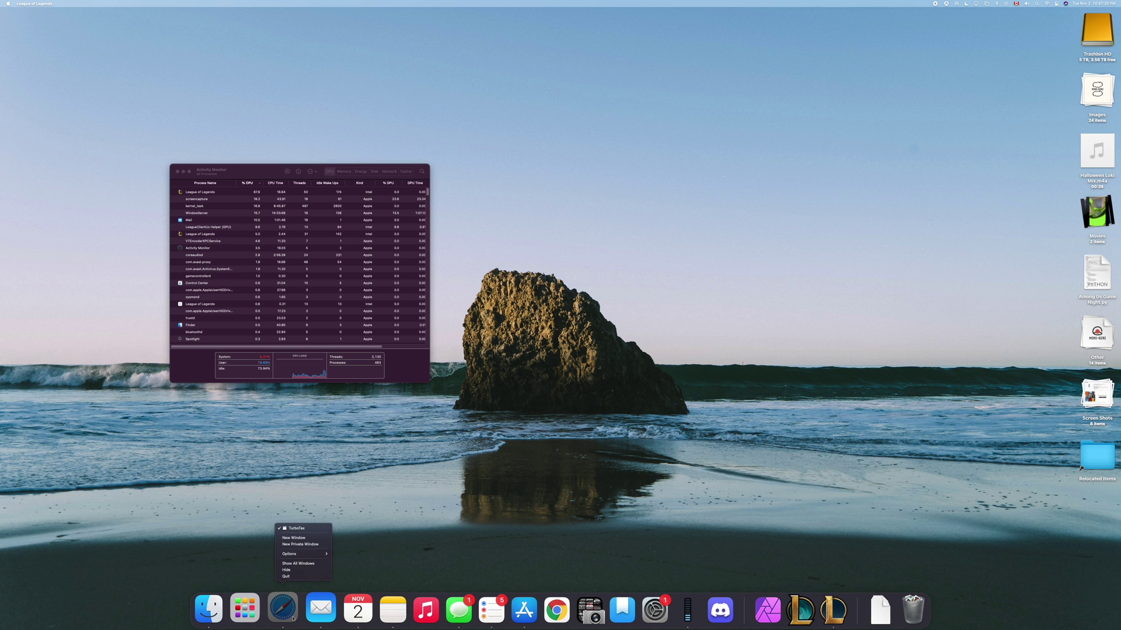
Load leagueoflegends.com in a new Safari window and drag the window aside.
left_click(294, 538)
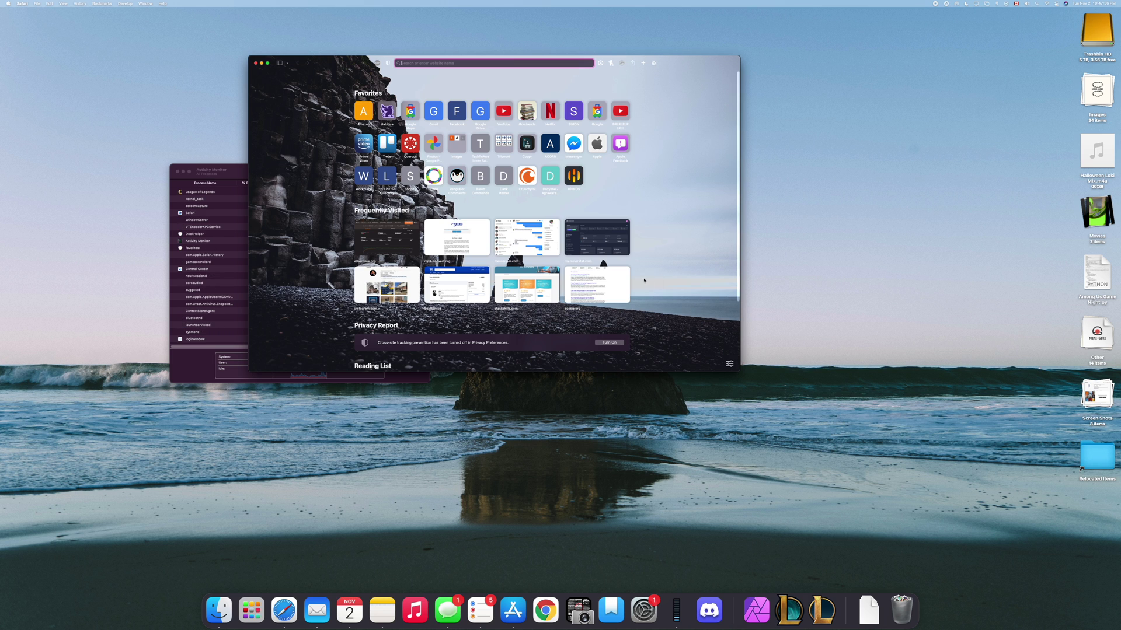
left_click_drag(335, 66, 366, 58)
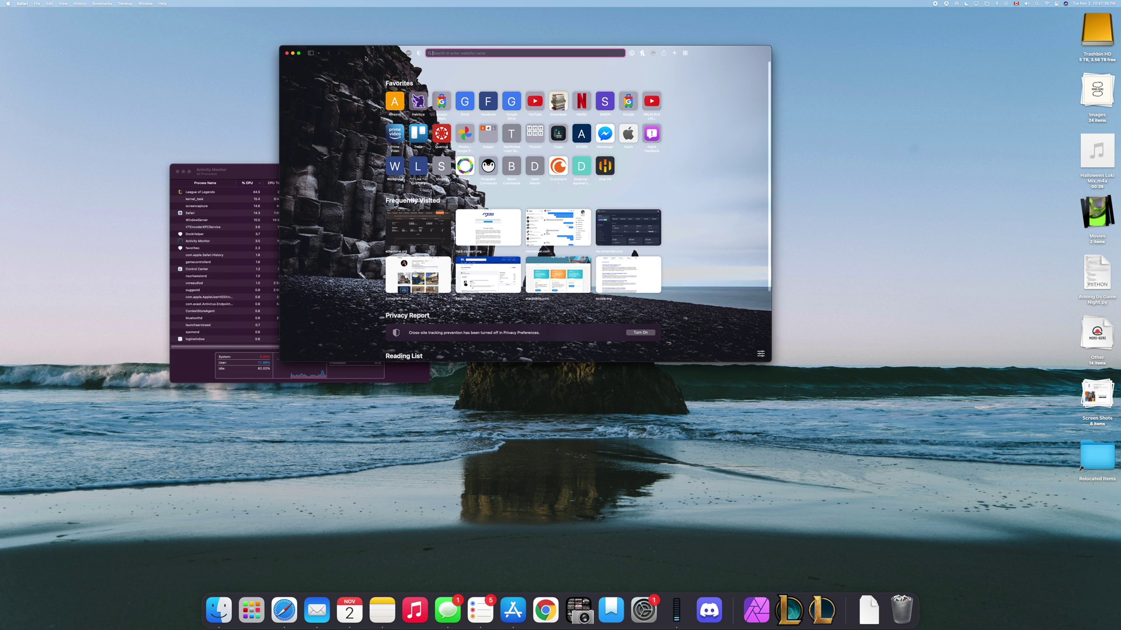
type("leagueoflegends.com")
key("Return")
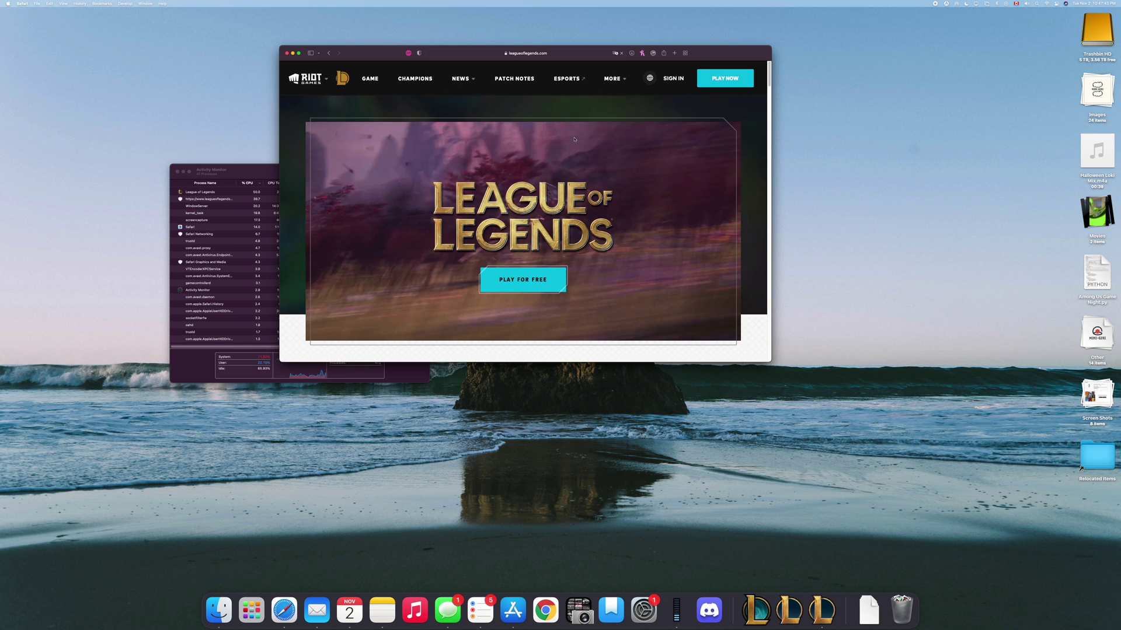
left_click_drag(385, 50, 264, 57)
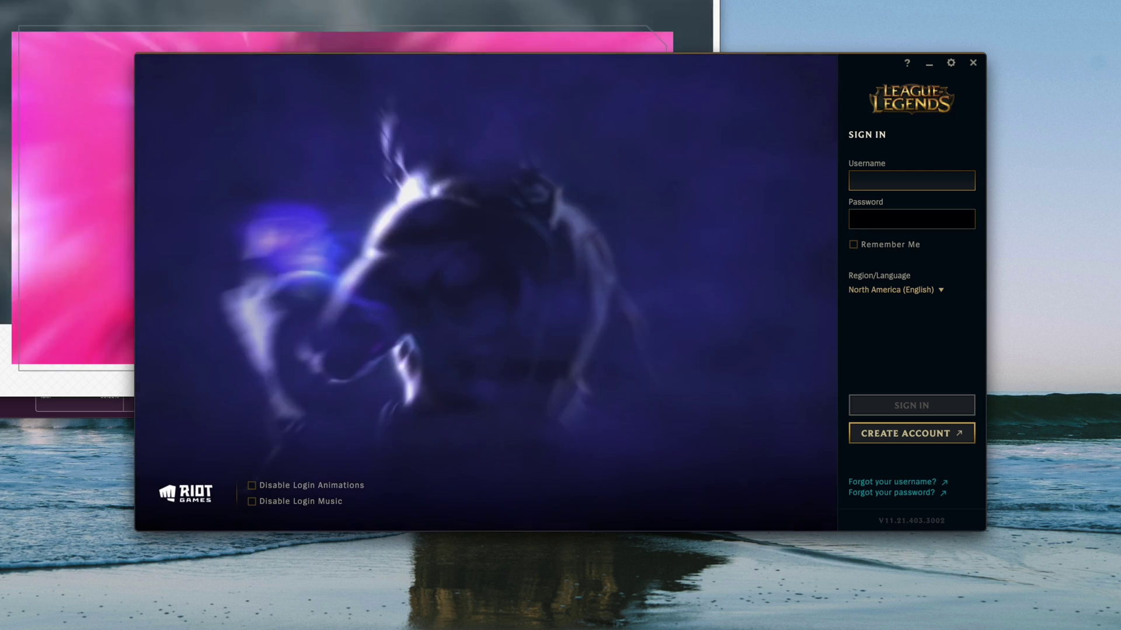
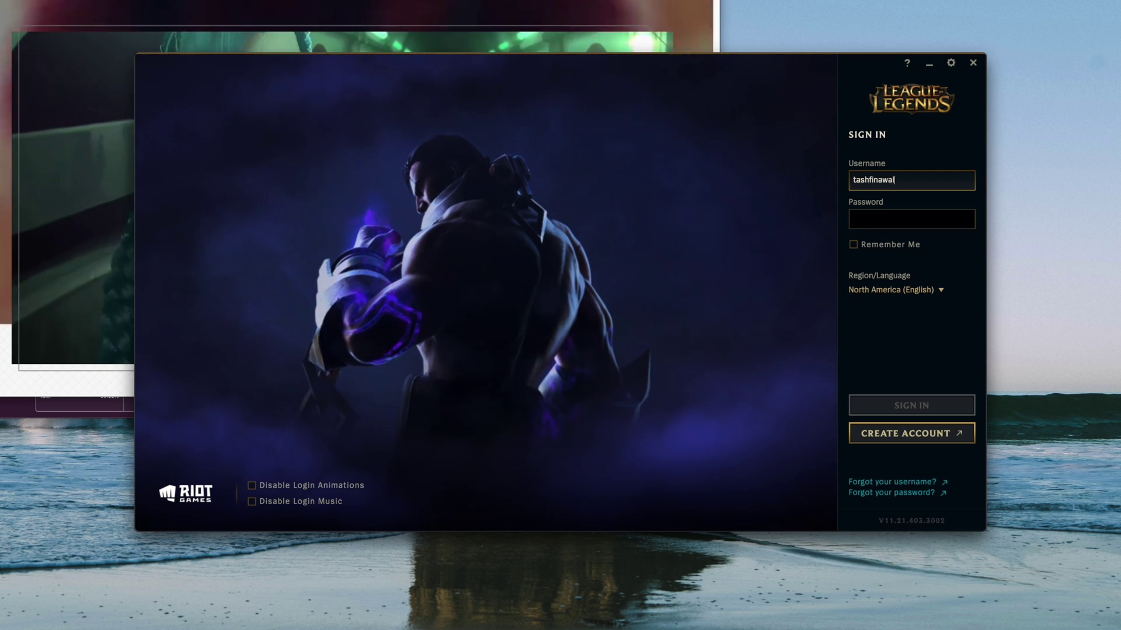
Enter the account username and password, then exit the League client with YES.
key("Tab")
type("•••••••••••")
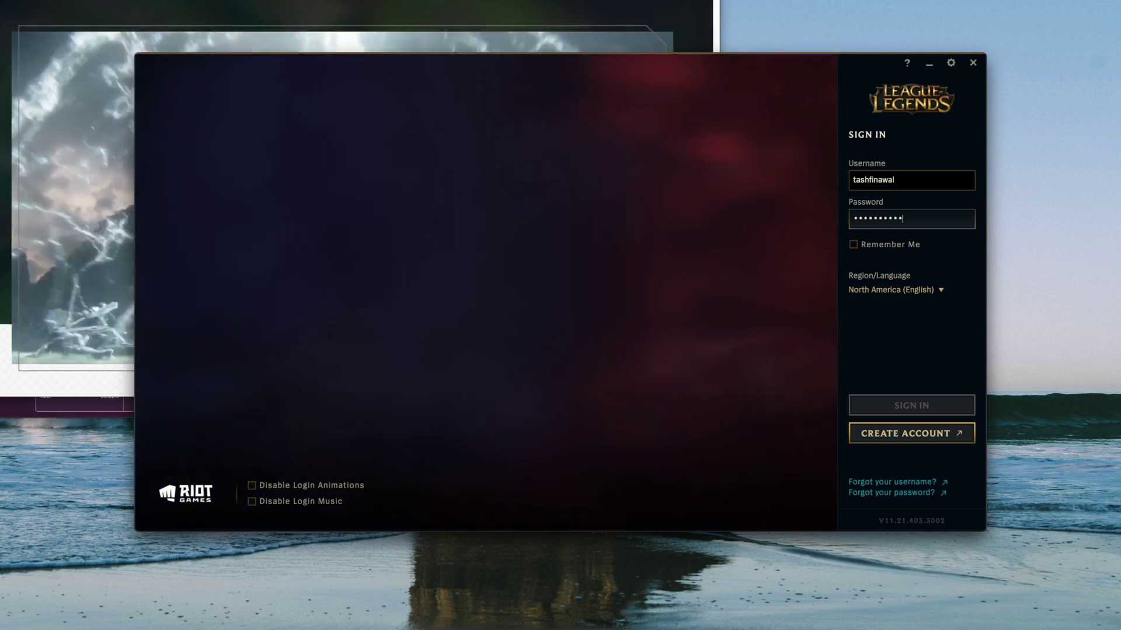
type("•••")
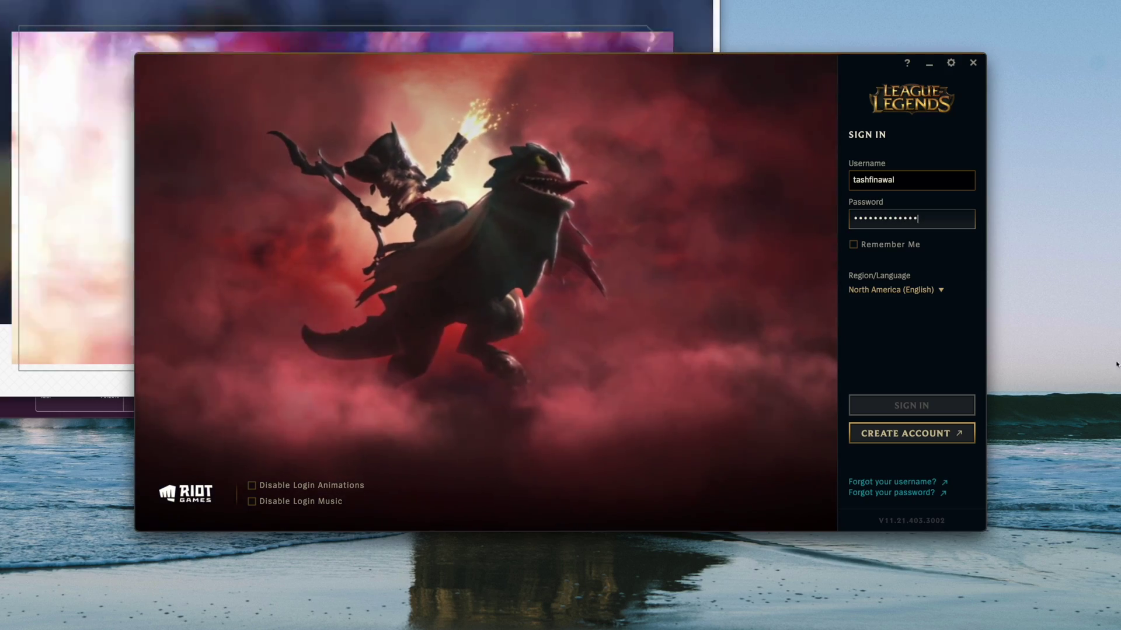
left_click(973, 62)
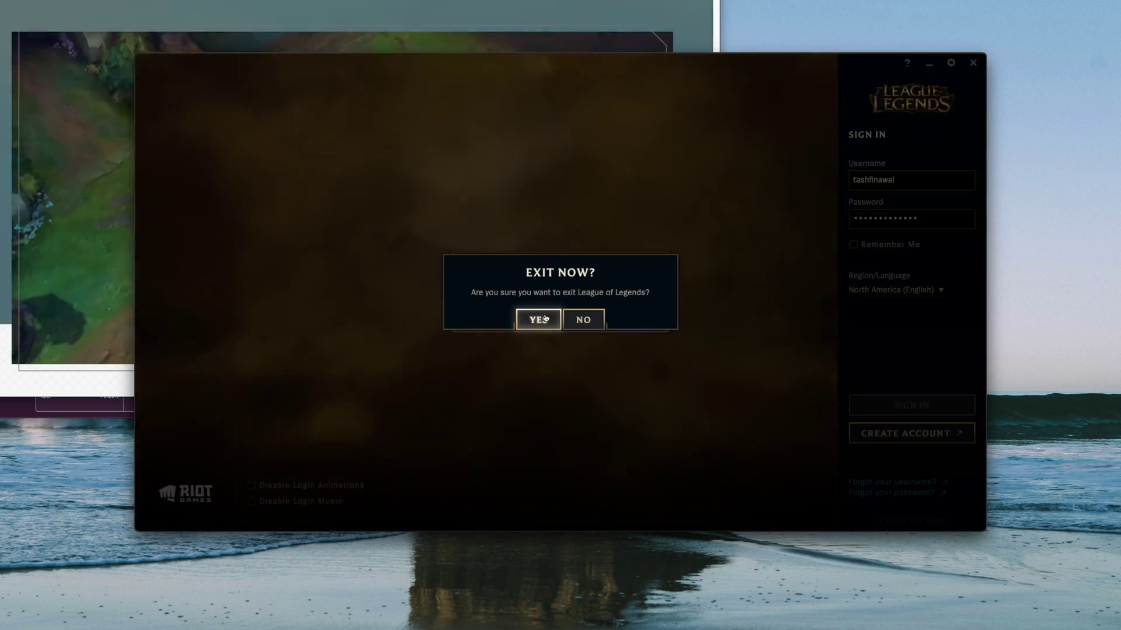
left_click(544, 319)
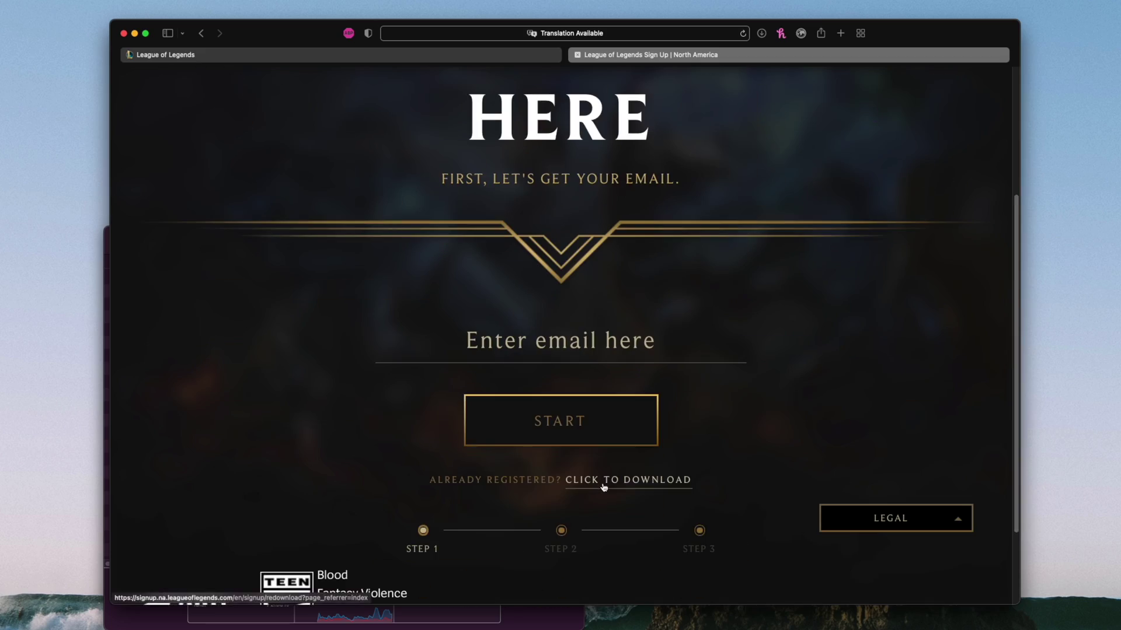
Go to the Download for Mac page and open the League installer from Downloads.
left_click_drag(421, 477, 693, 491)
left_click(663, 491)
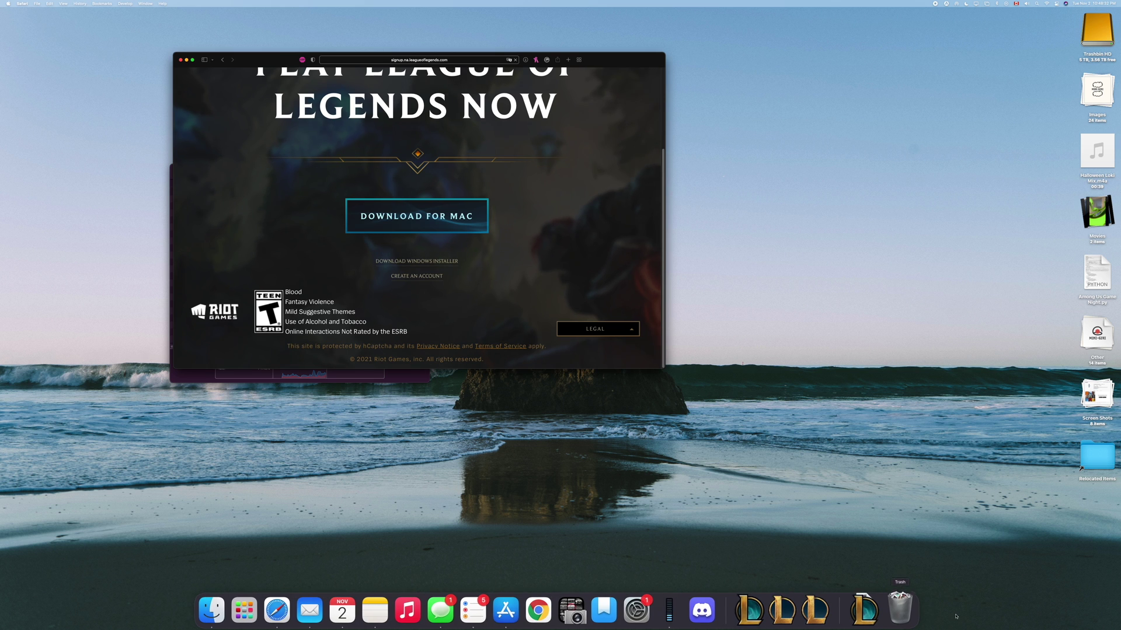
left_click(865, 610)
left_click(873, 574)
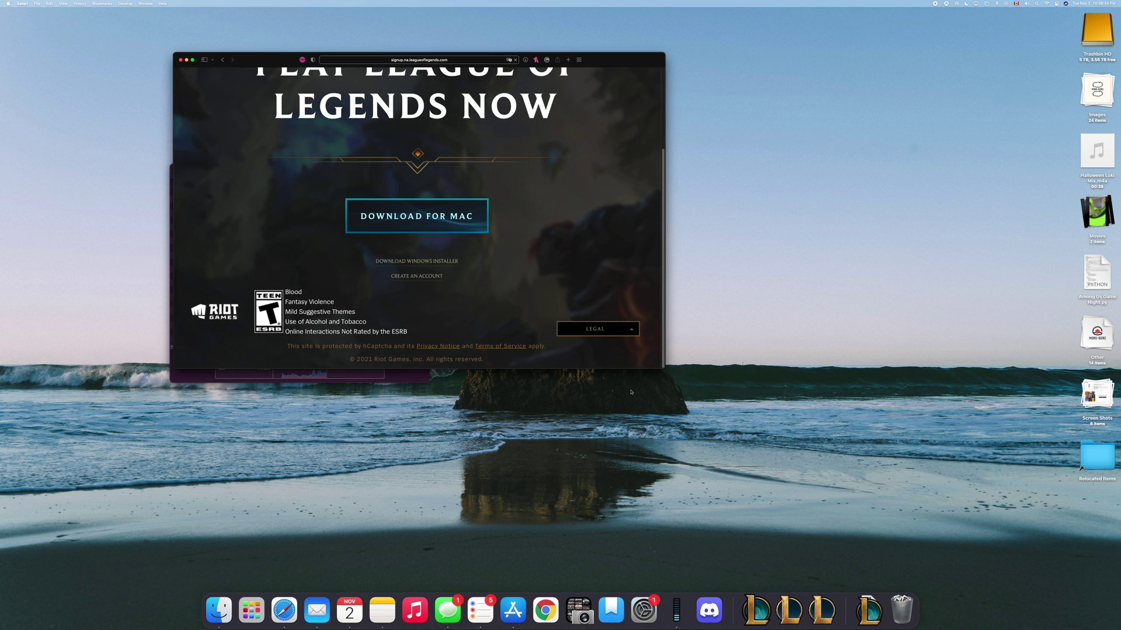
Allow the downloaded installer to open and install League of Legends.
left_click(560, 207)
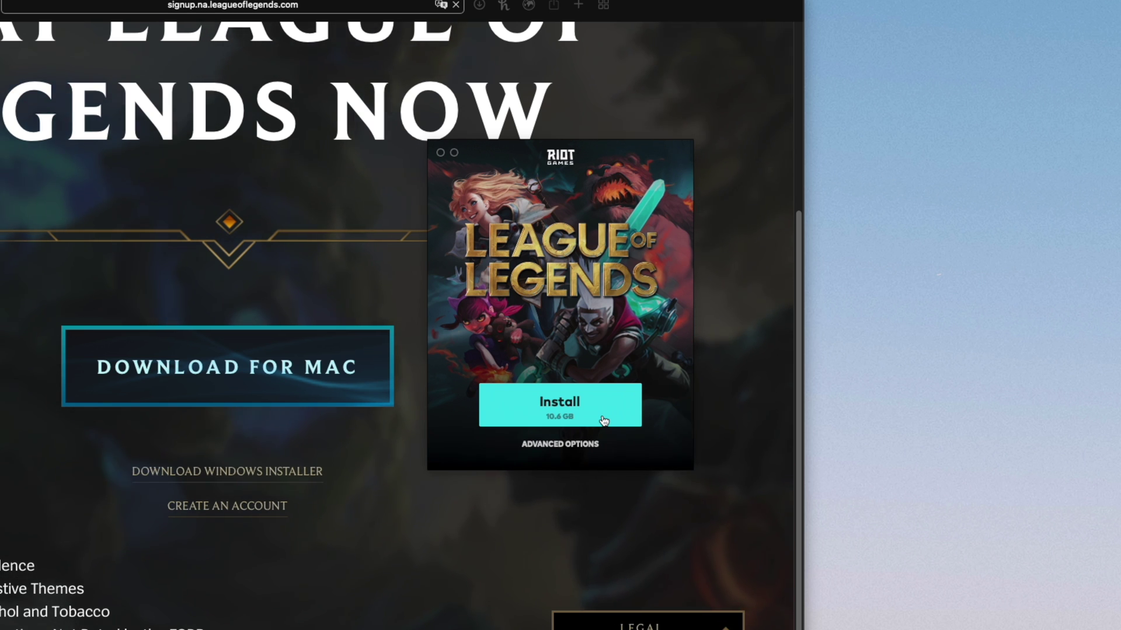
left_click(604, 420)
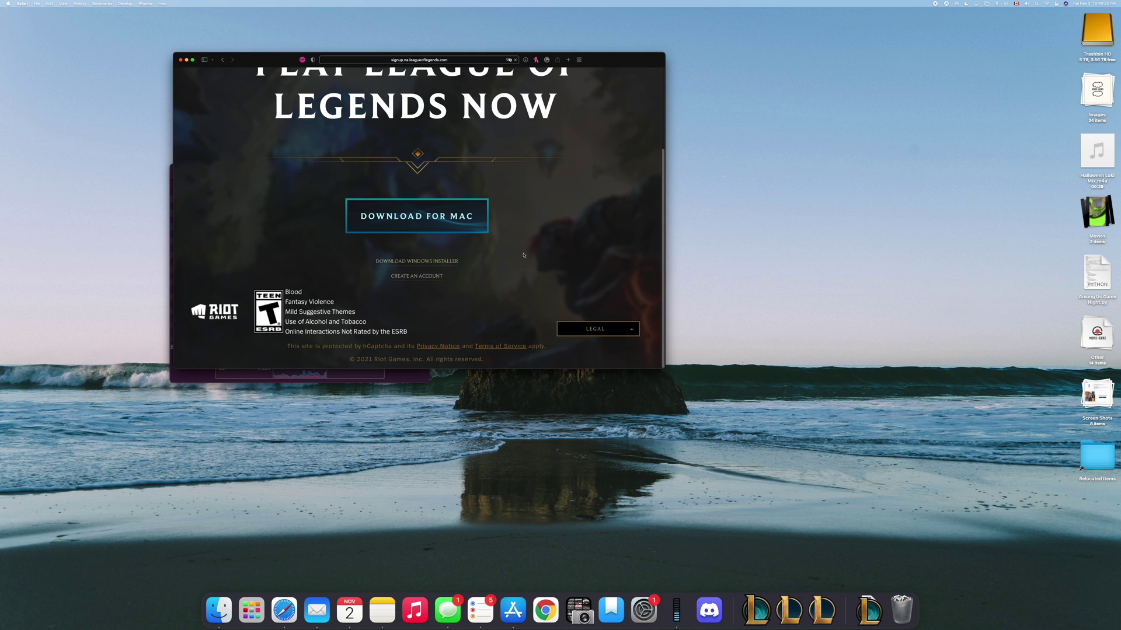
key("F4")
Launch League of Legends and move Activity Monitor to the upper right of the screen.
left_click(893, 515)
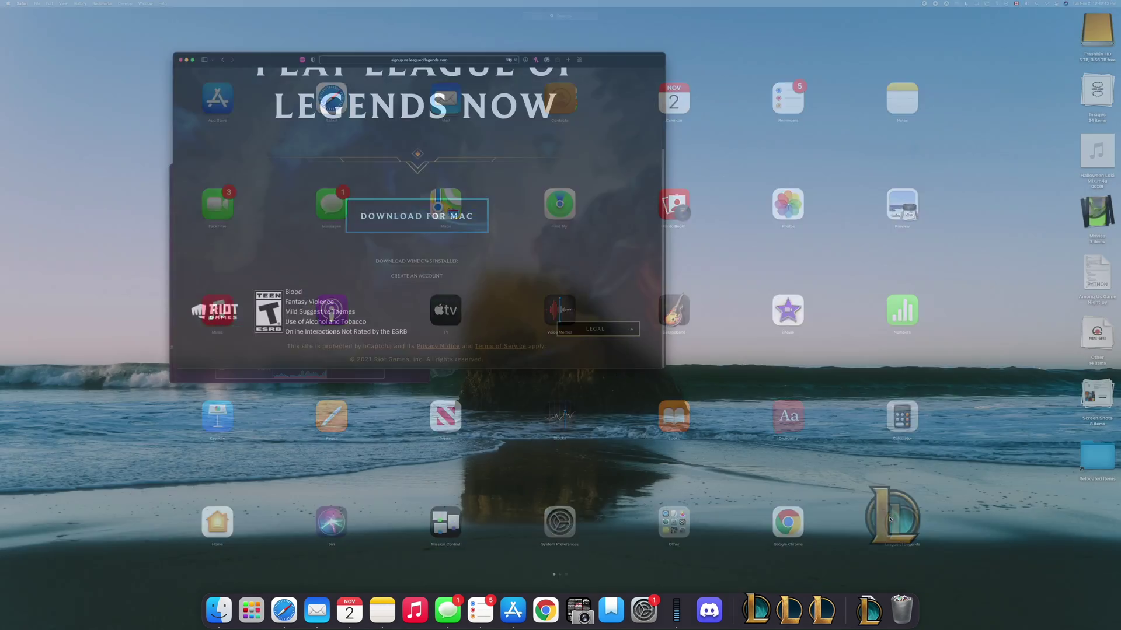
left_click_drag(268, 59, 143, 42)
left_click(304, 377)
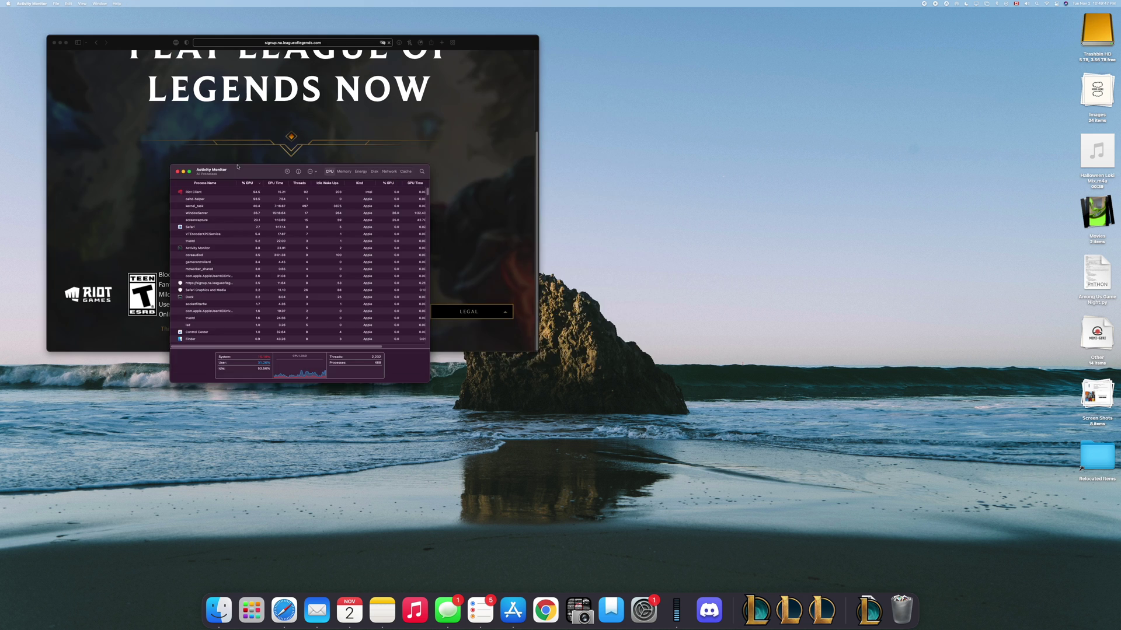
left_click_drag(237, 171, 914, 21)
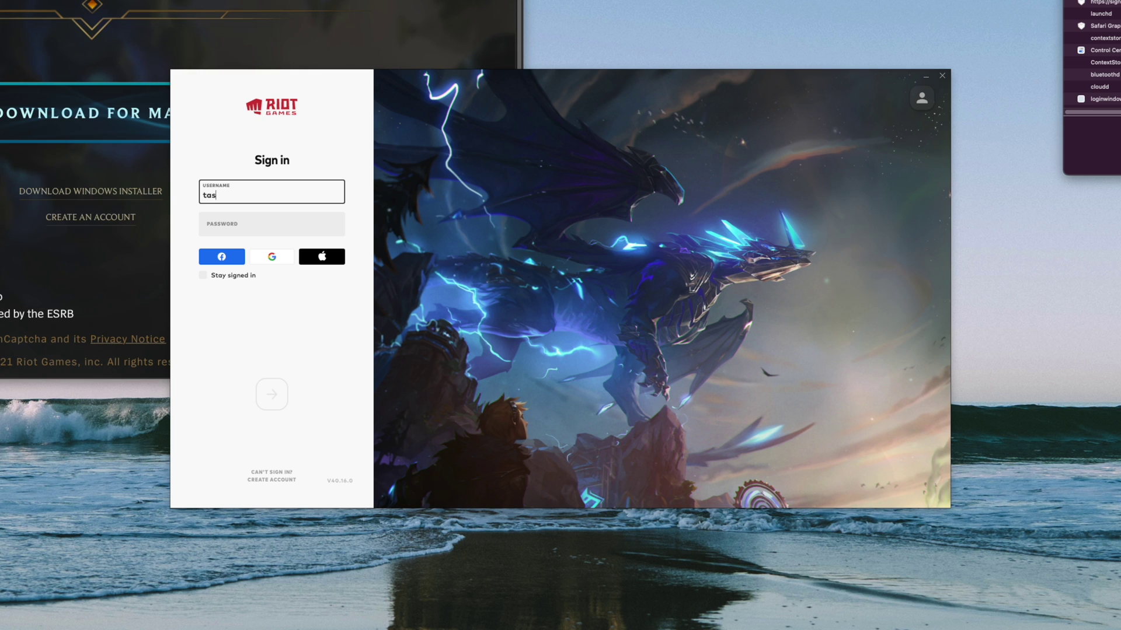
Sign in to Riot Client with the account username and password, then dismiss the Key Fragment notice.
key("Tab")
type("***")
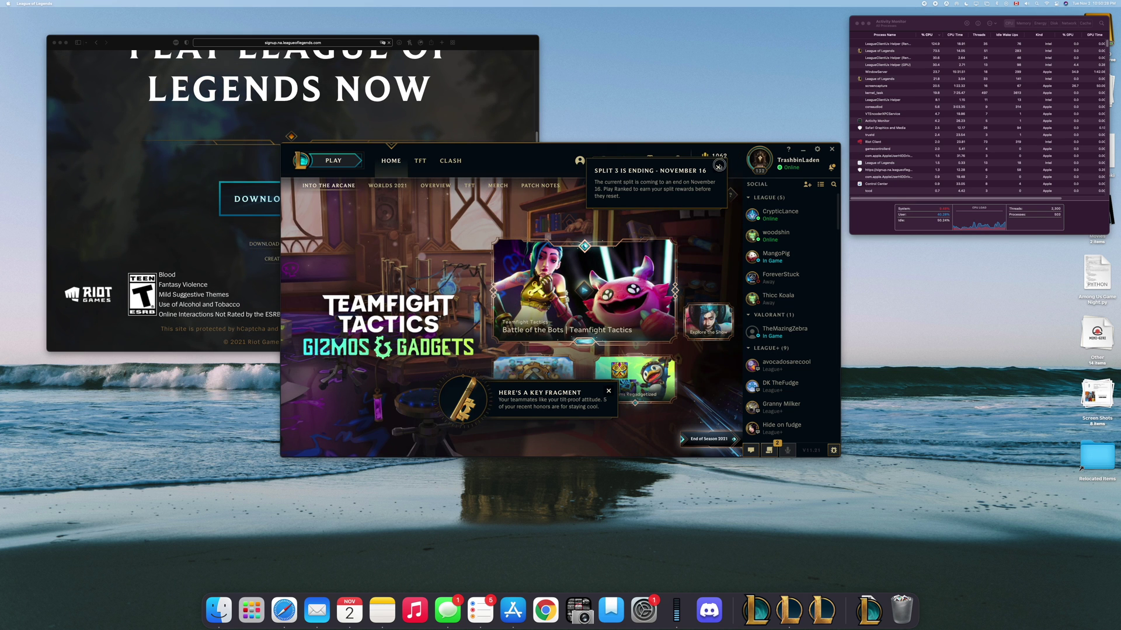
left_click(720, 168)
Dismiss the Split 3 notice and open About This Mac from the Apple menu.
left_click(720, 168)
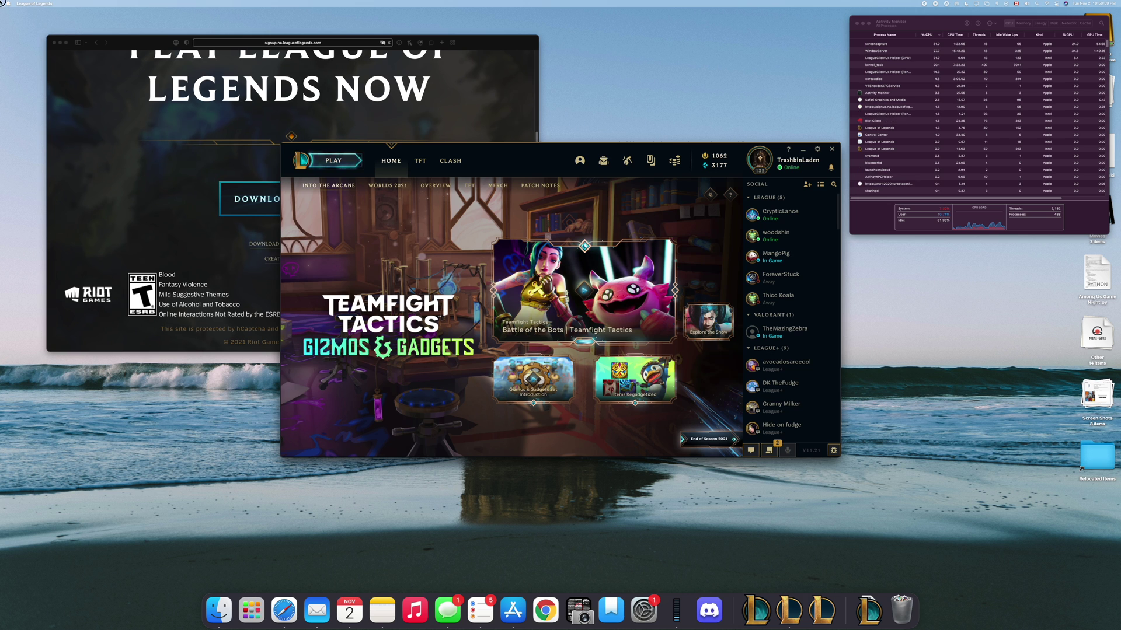
left_click(8, 4)
left_click(19, 12)
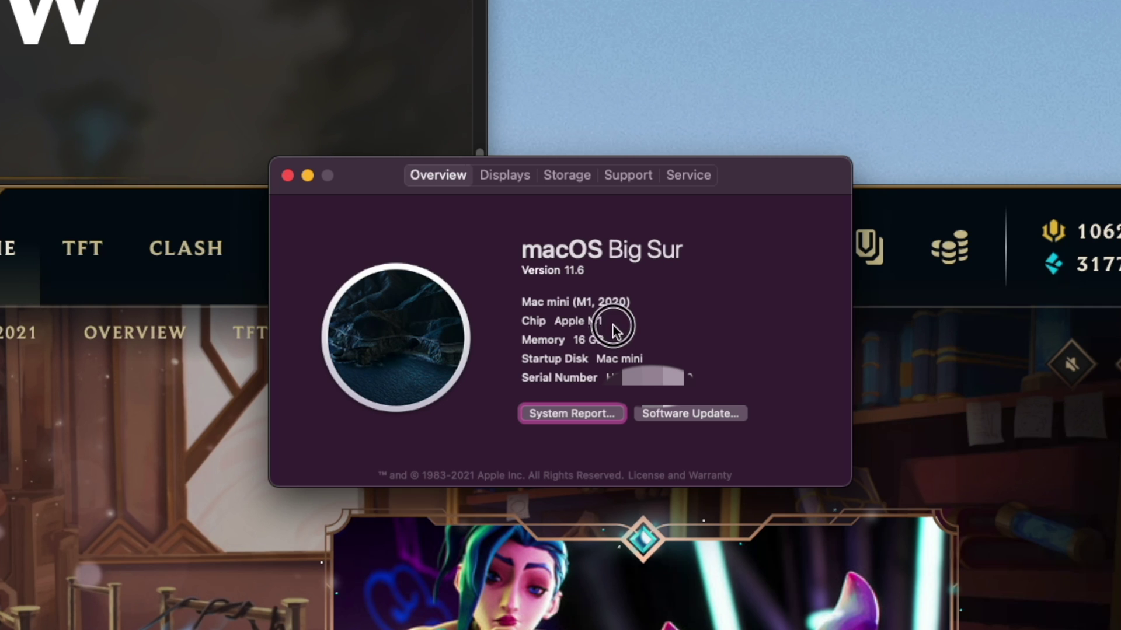
left_click_drag(524, 301, 782, 394)
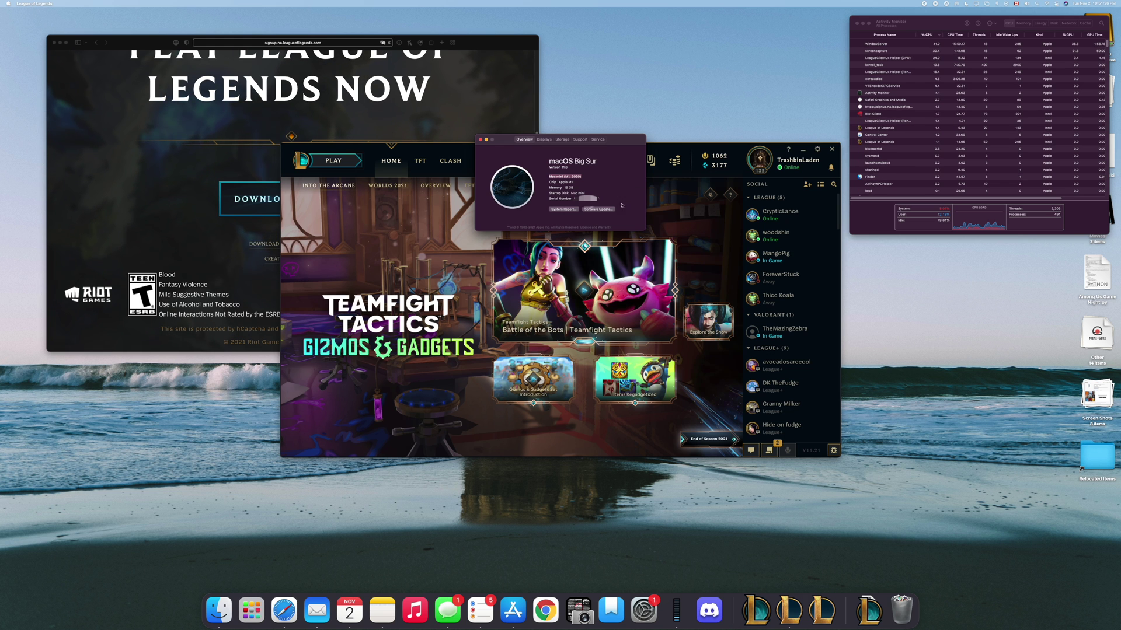
left_click(549, 168)
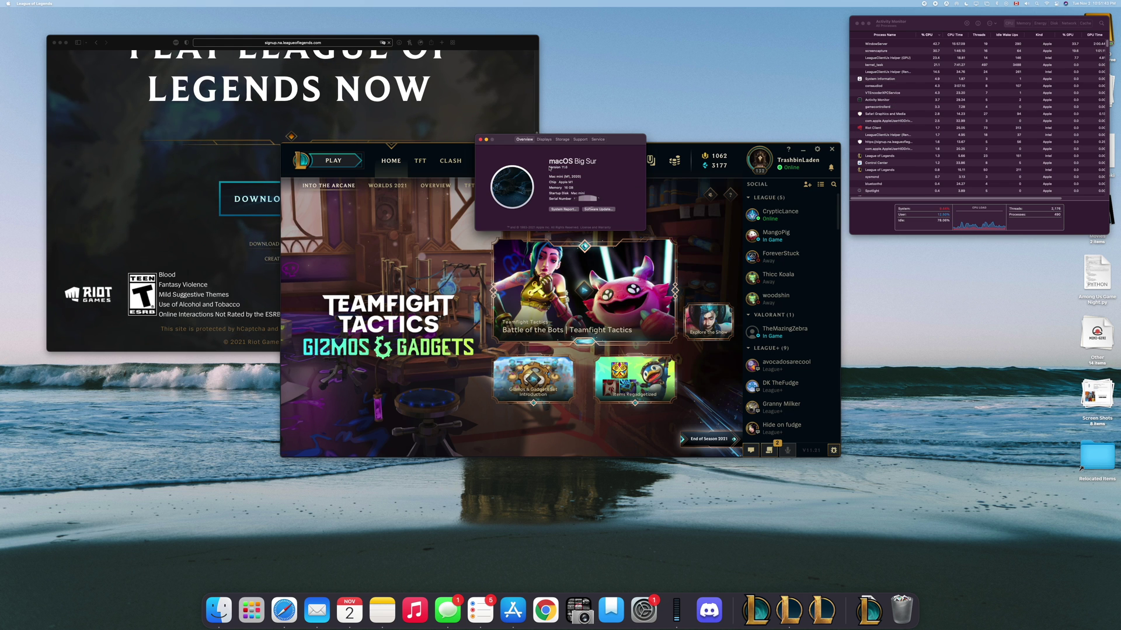